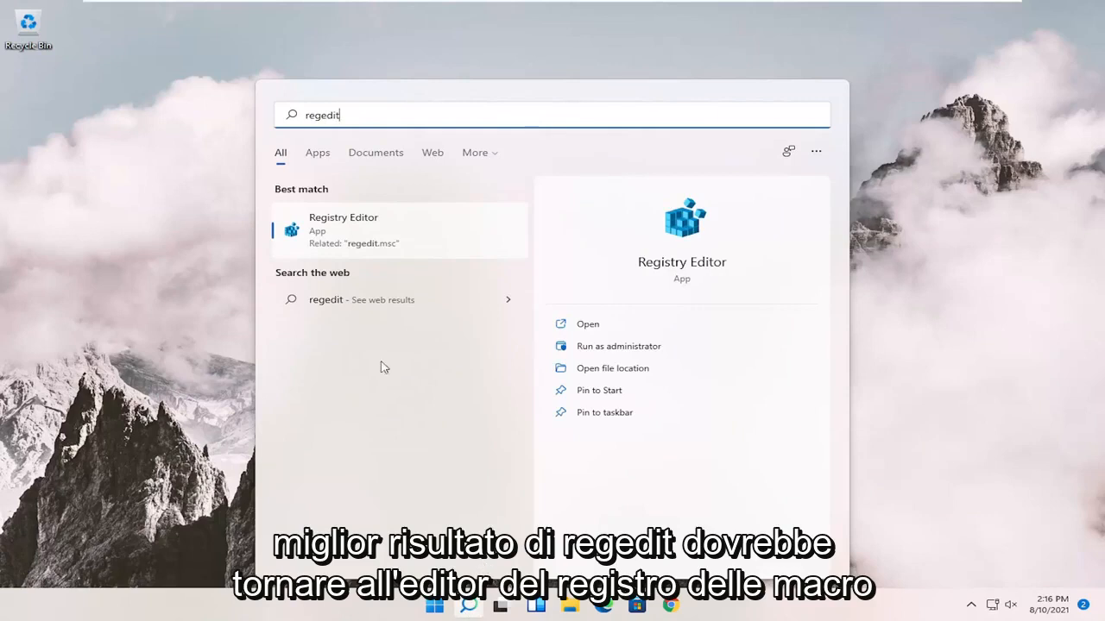
Step: Launch Registry Editor as administrator, allowing it to make changes, and dismiss the registry file import without importing anything
right_click(357, 227)
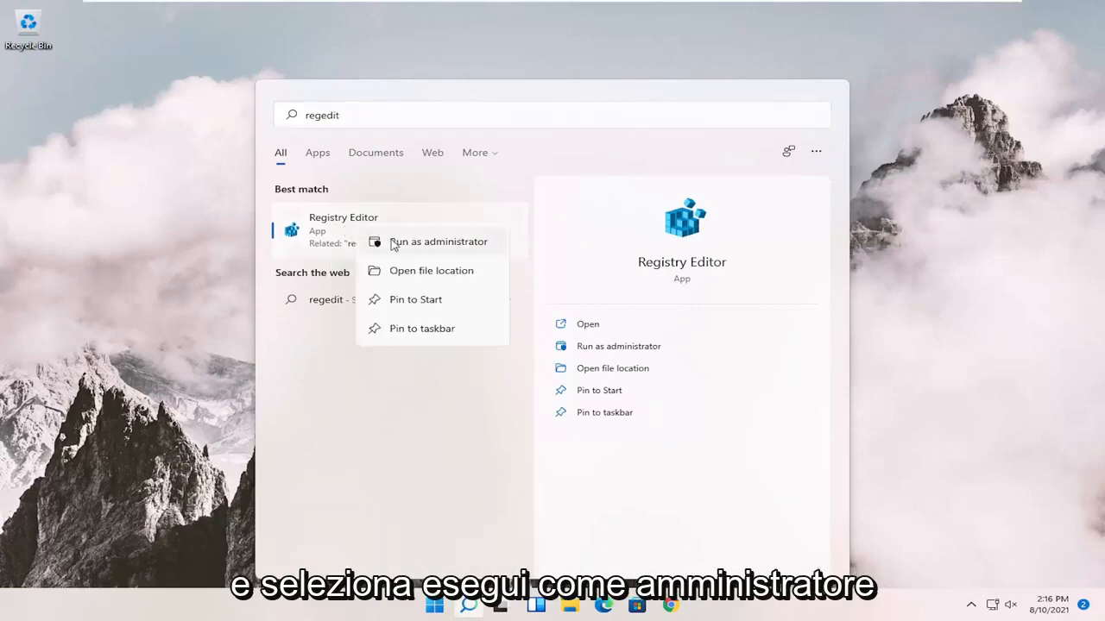
left_click(394, 243)
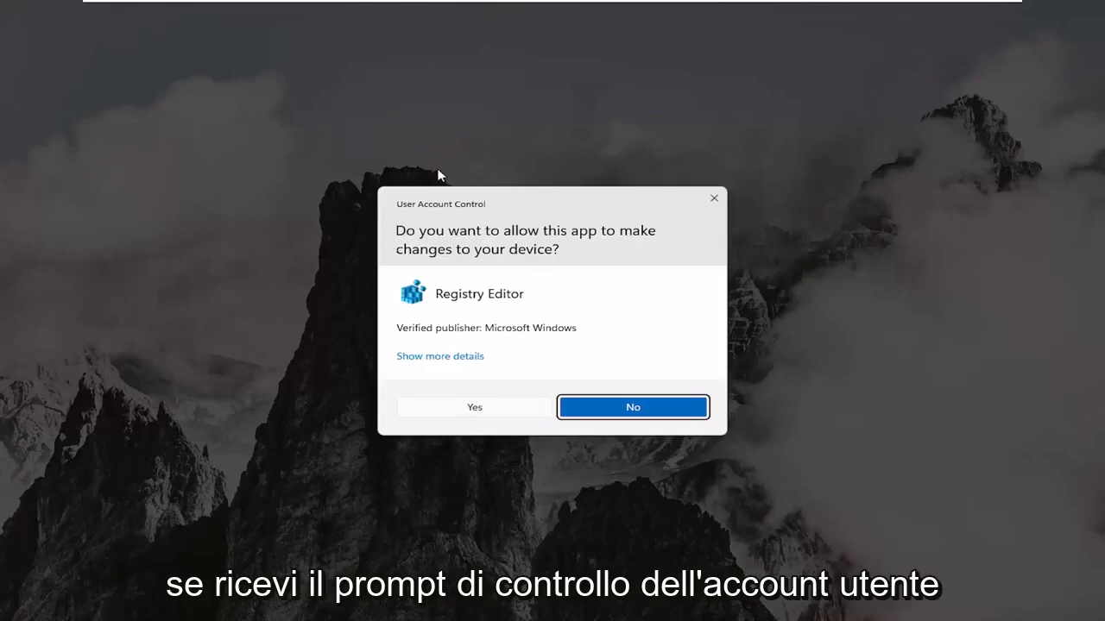
left_click(442, 411)
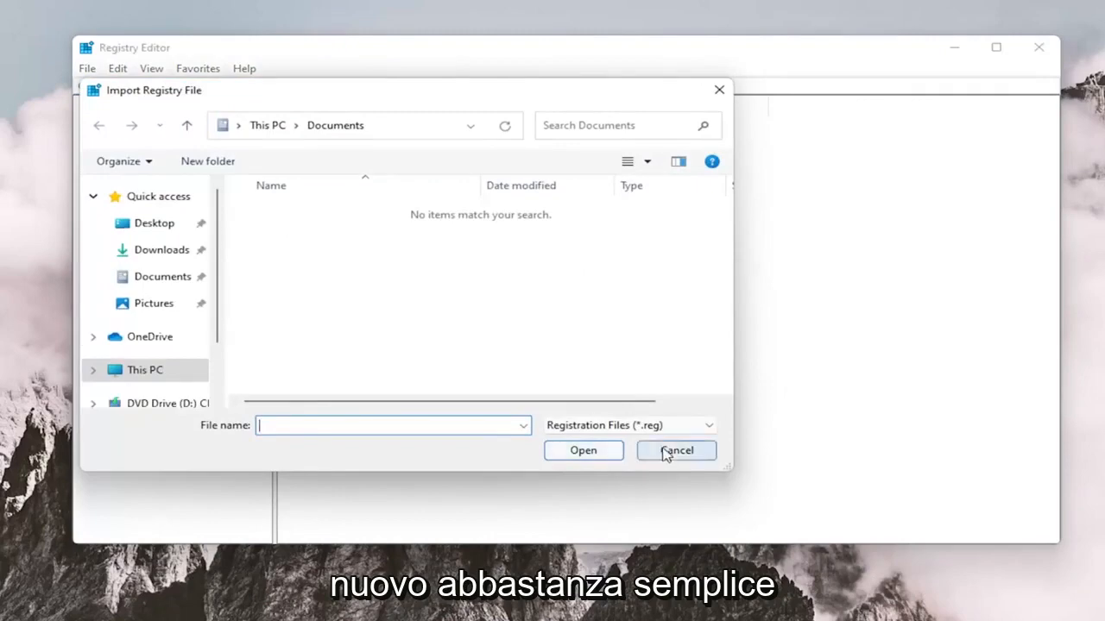
left_click(670, 450)
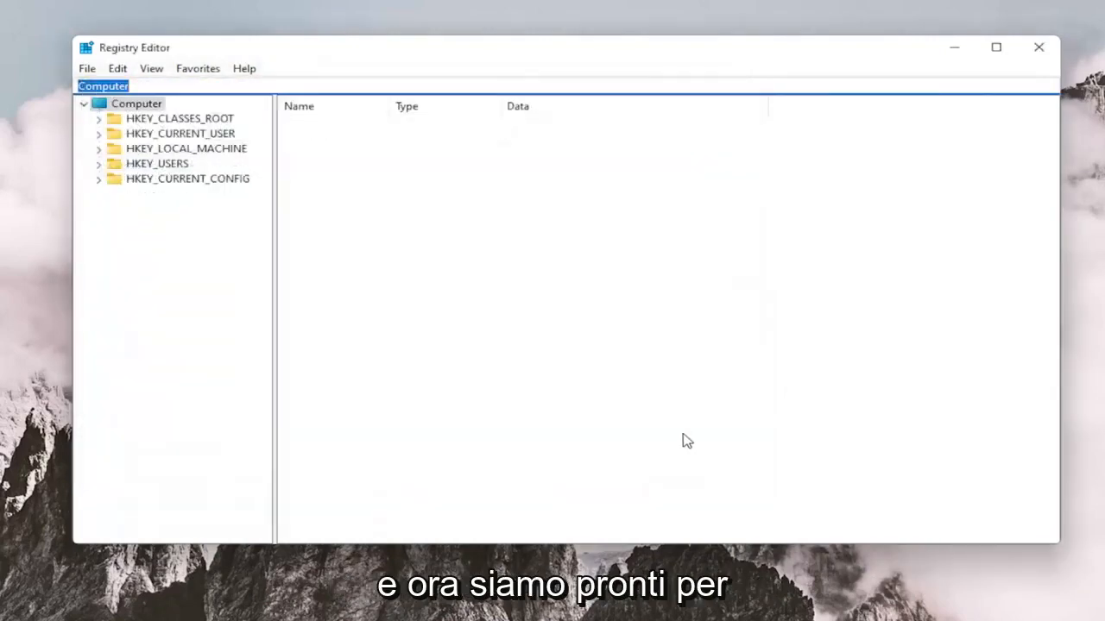
Step: Expand HKEY_CLASSES_ROOT and jump to the Msi.Package key by its name
double_click(173, 118)
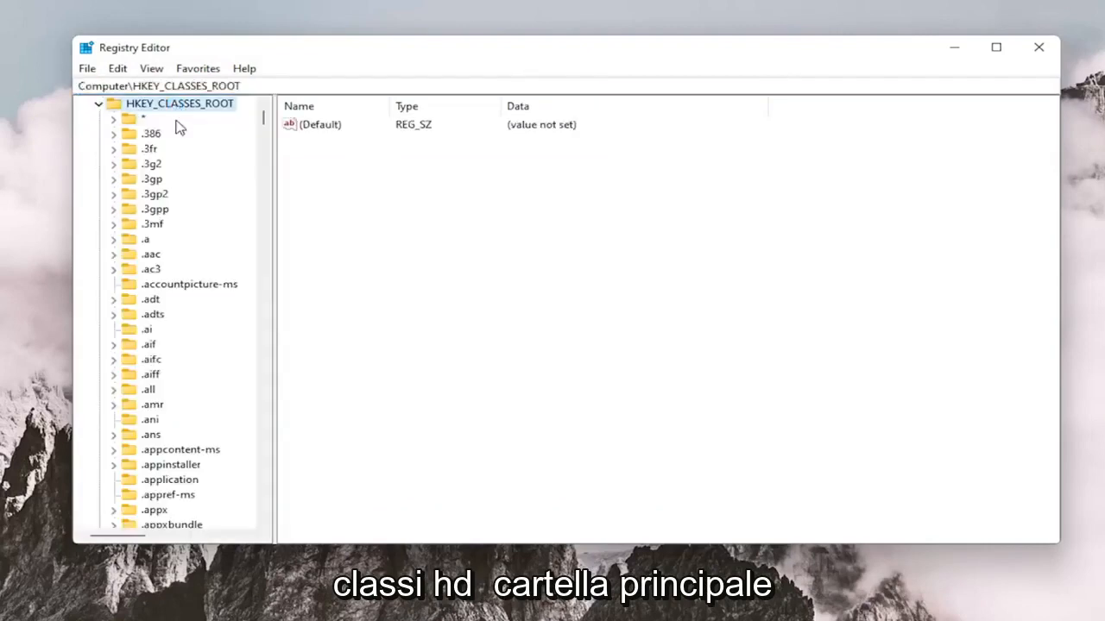
scroll(164, 426, "down", 8)
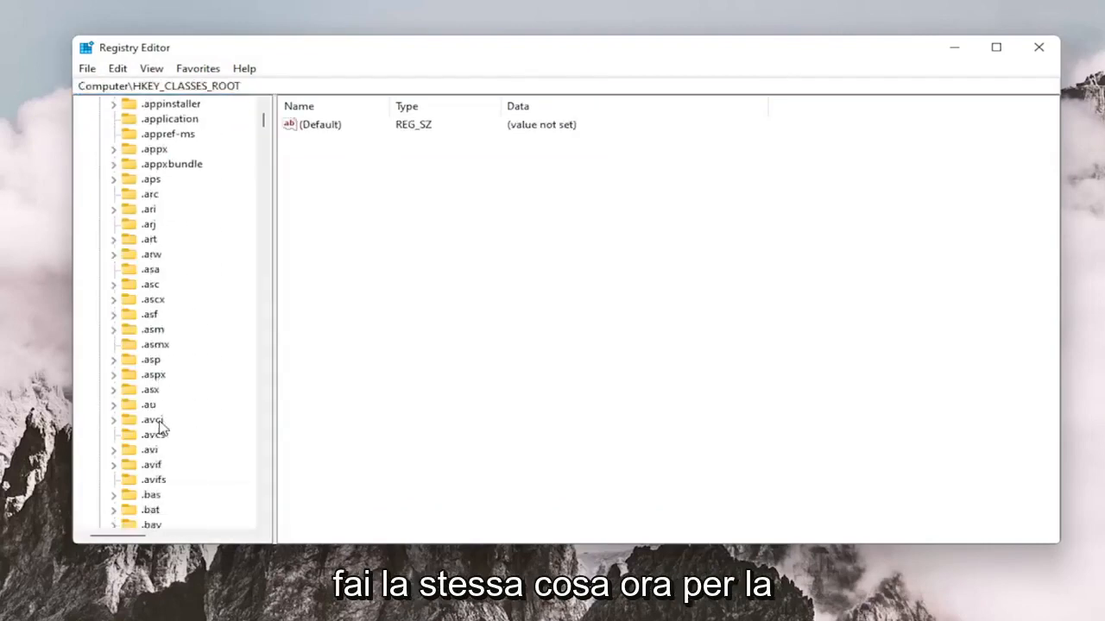
scroll(159, 377, "down", 9)
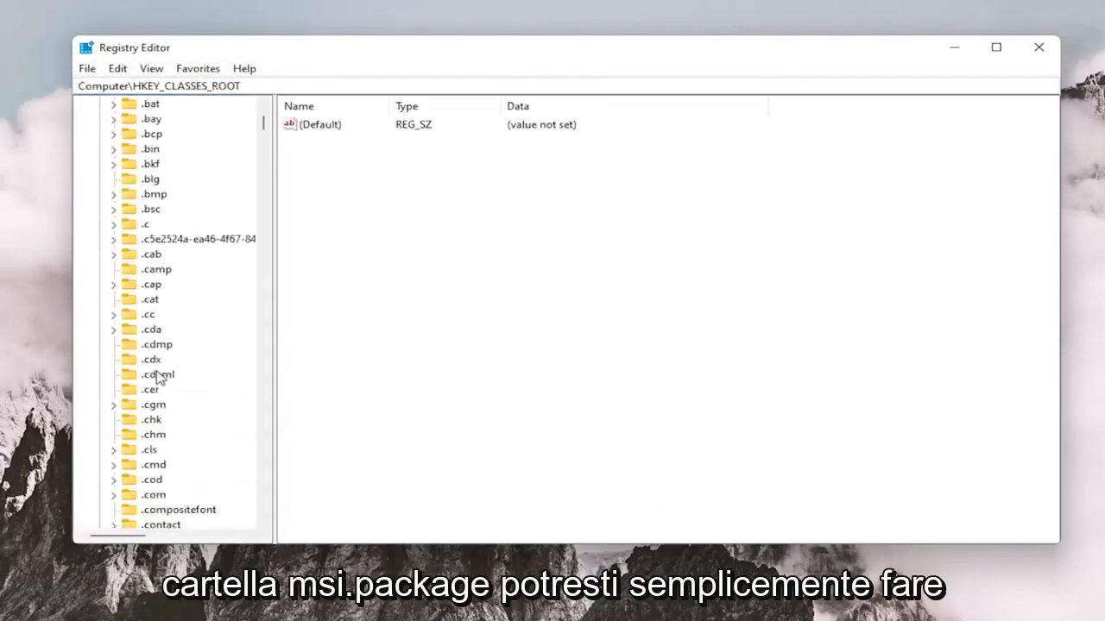
left_click(164, 239)
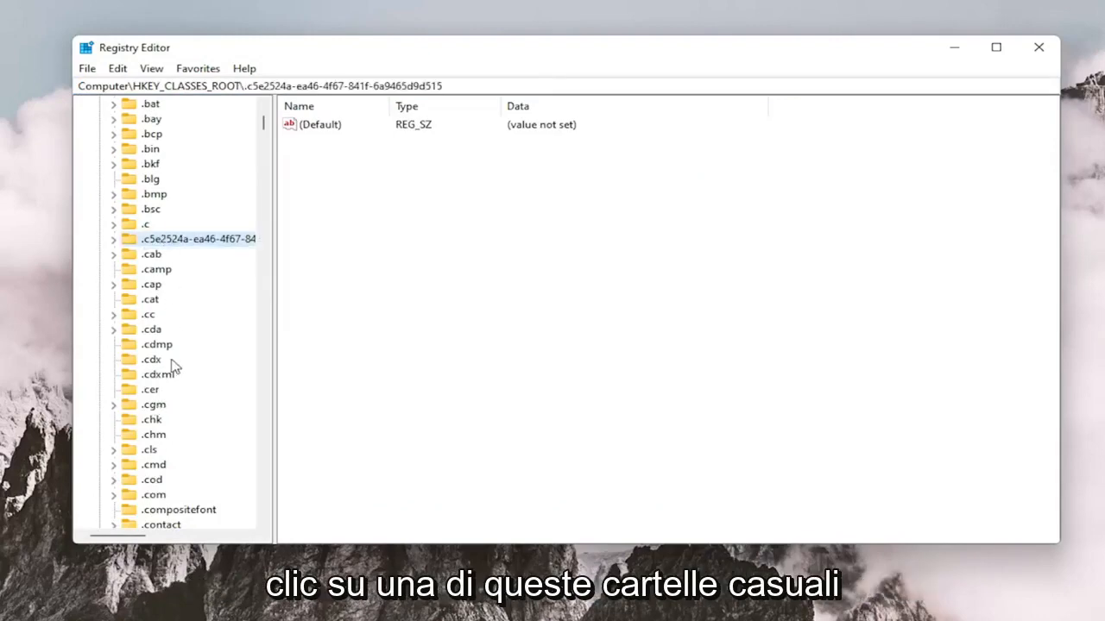
type("msi")
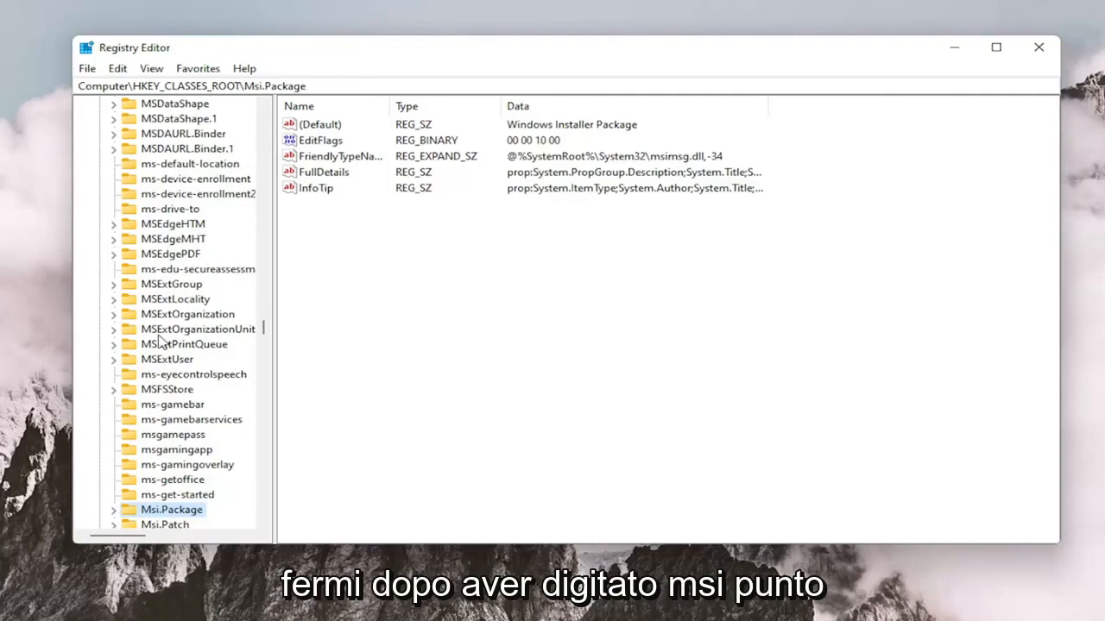
scroll(157, 433, "down", 1)
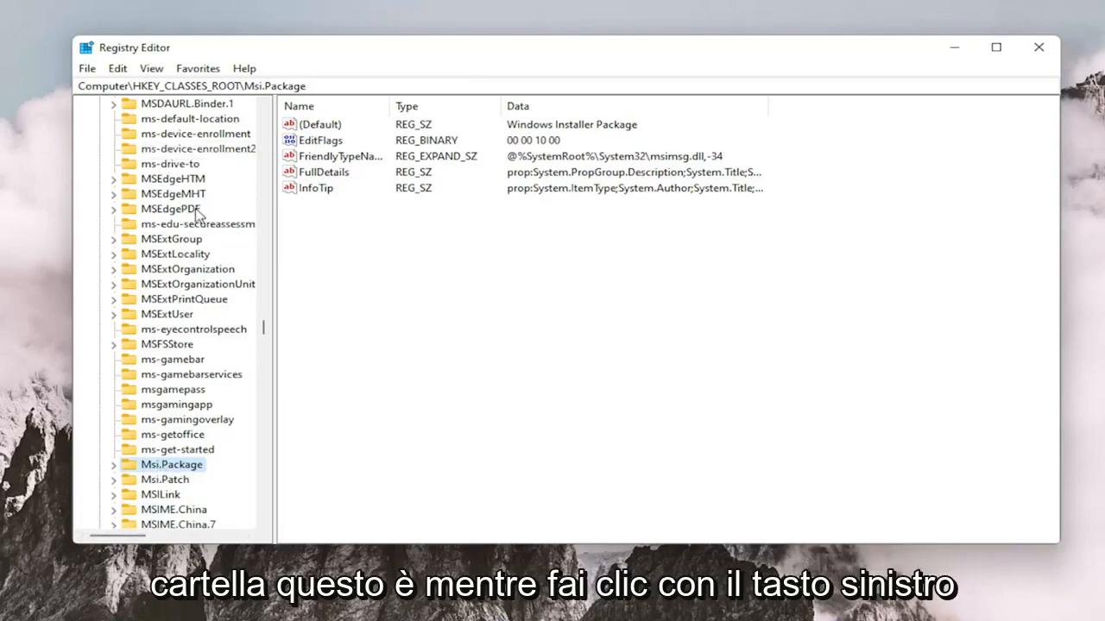
scroll(178, 148, "up", 4)
scroll(186, 285, "down", 11)
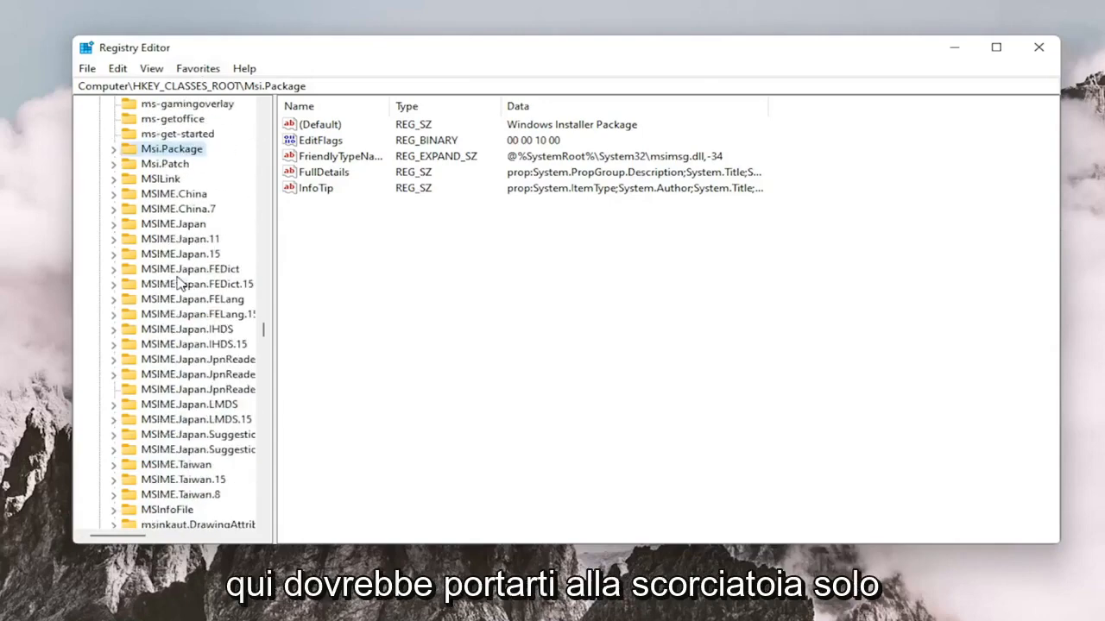
scroll(179, 283, "up", 3)
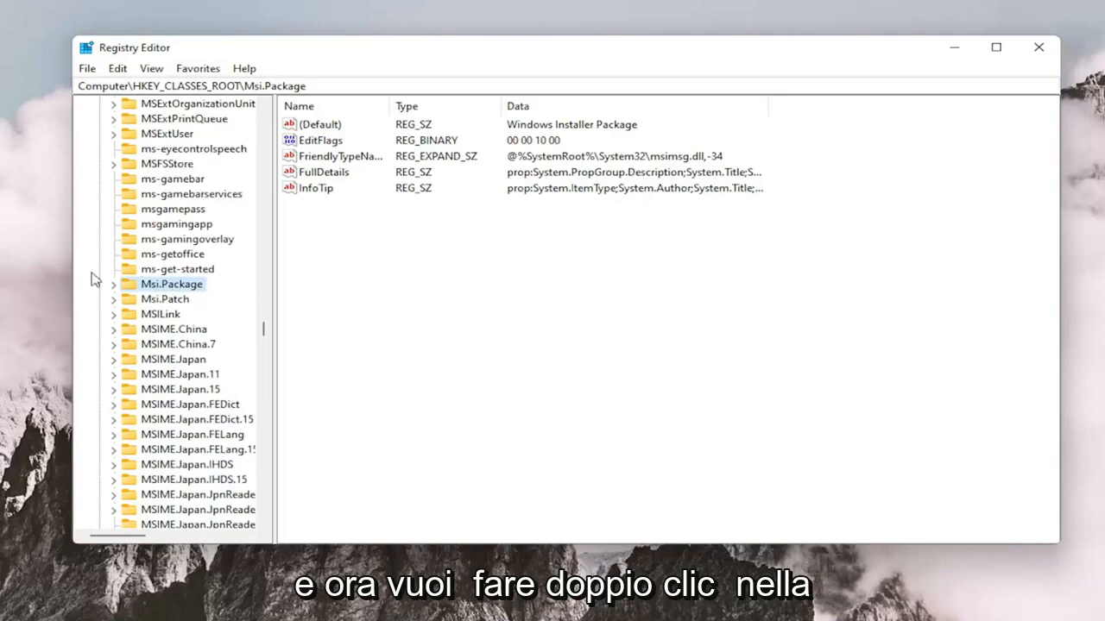
Step: Expand Msi.Package and create a key named runas under its shell key
double_click(161, 287)
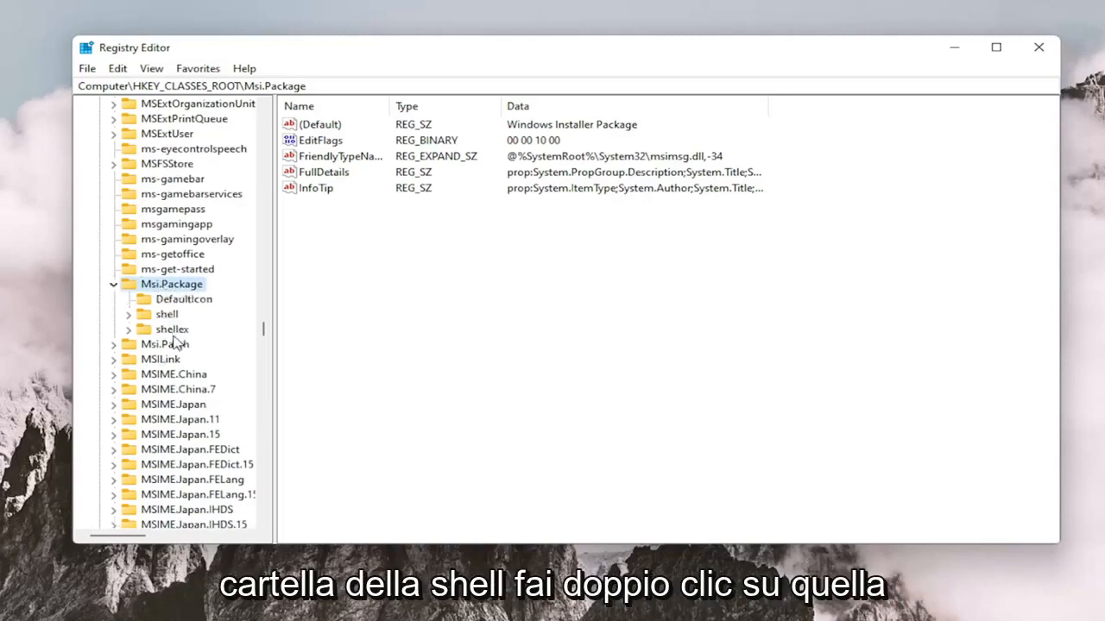
double_click(167, 316)
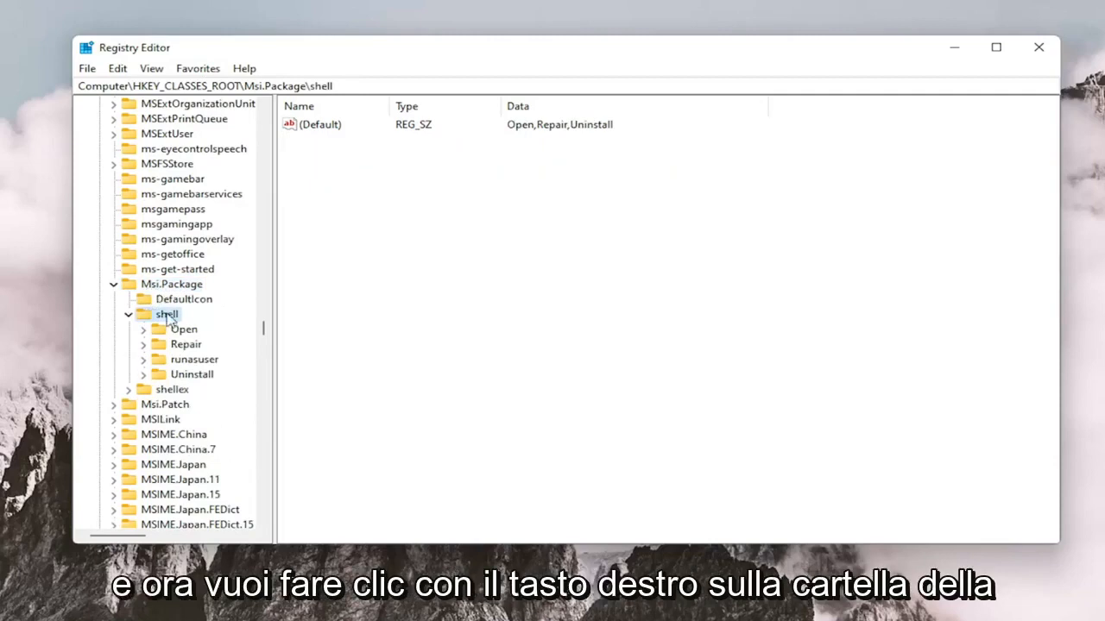
right_click(168, 318)
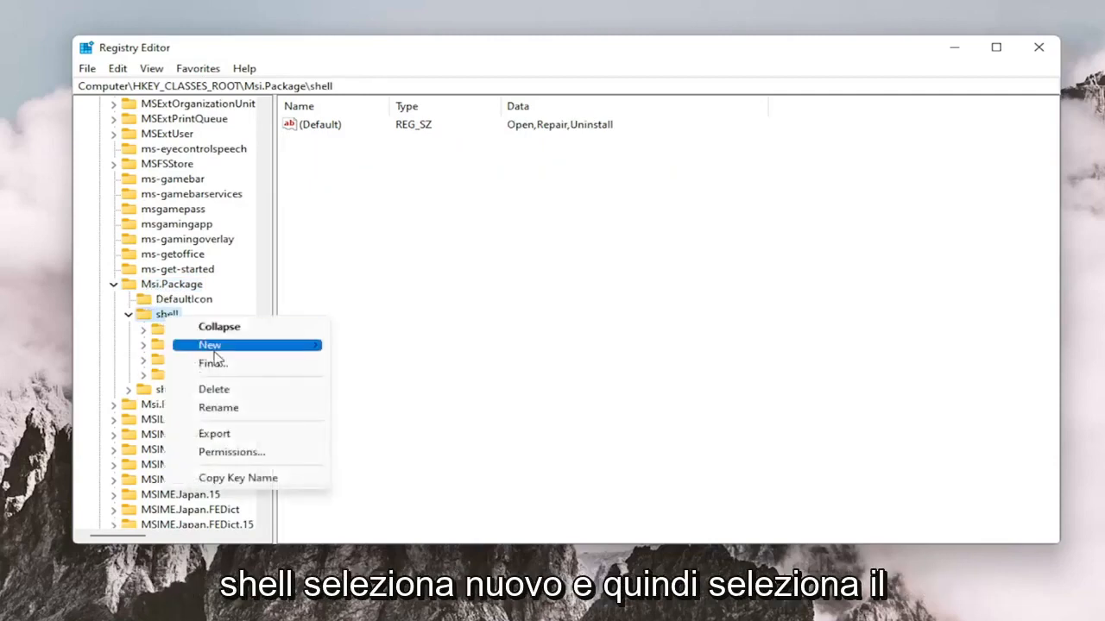
mouse_move(321, 353)
left_click(406, 348)
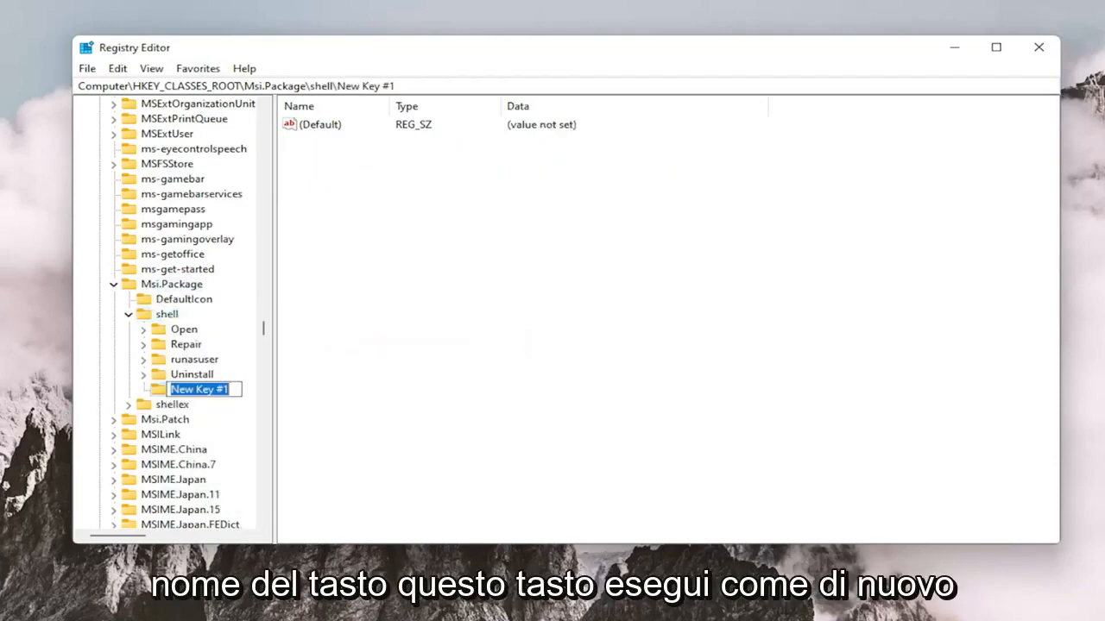
type("runas")
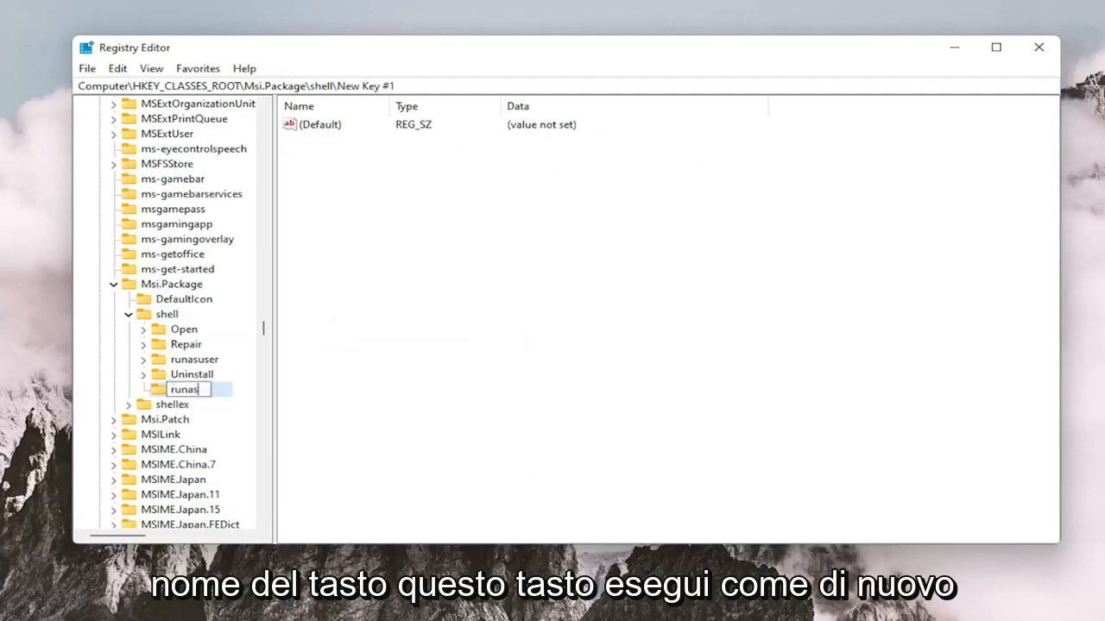
key("Return")
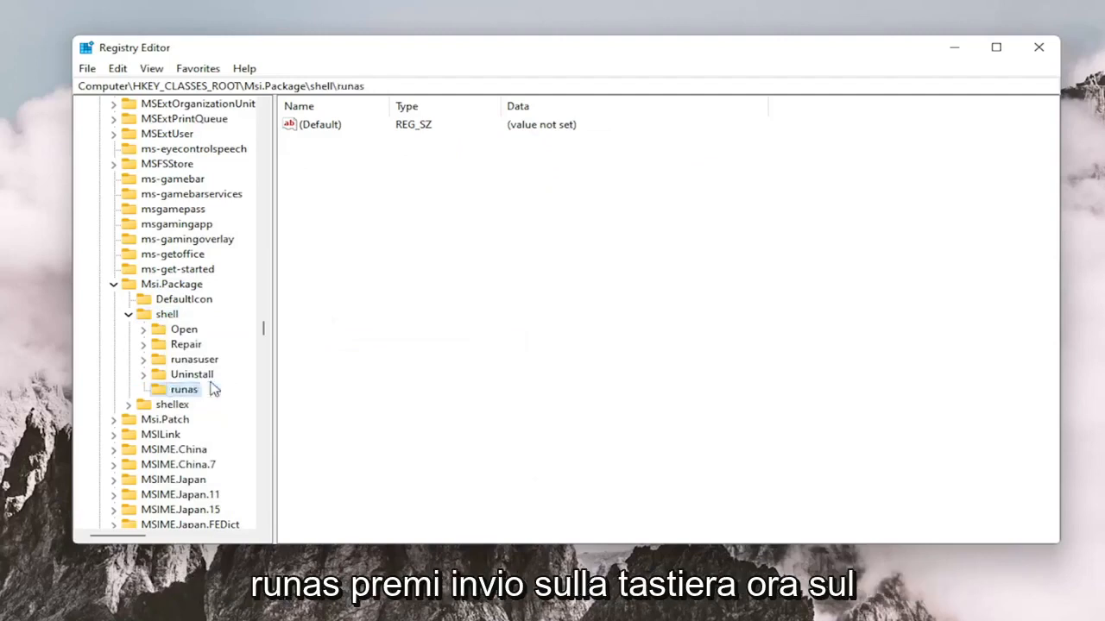
Step: Set the (Default) value data of the runas key to "install as &administrator"
key("Tab")
key("Return")
type("install ")
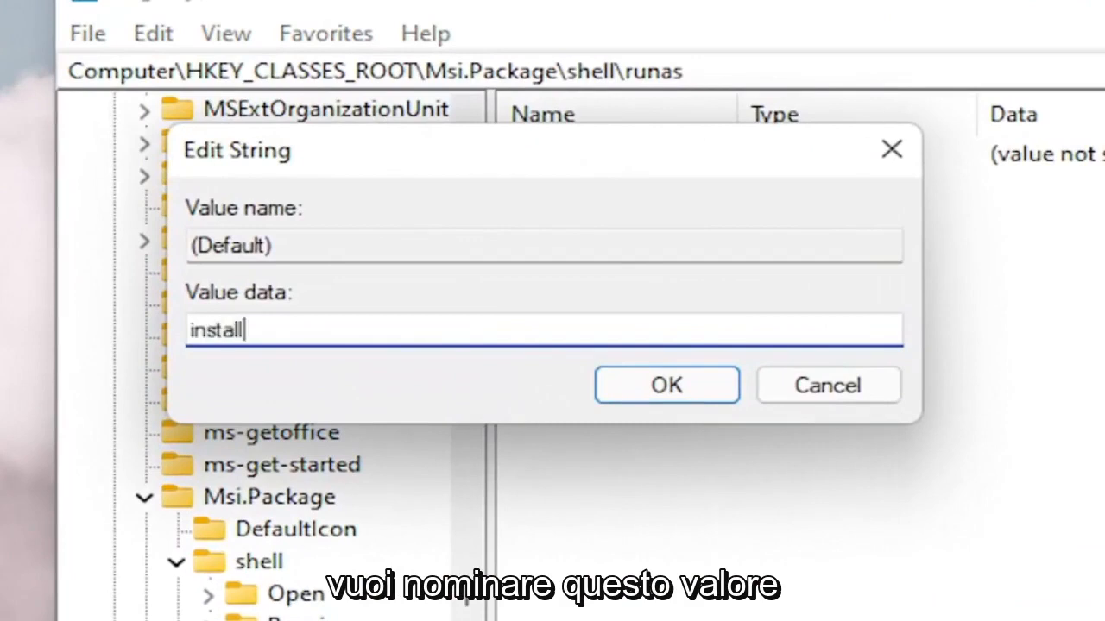
type("as &")
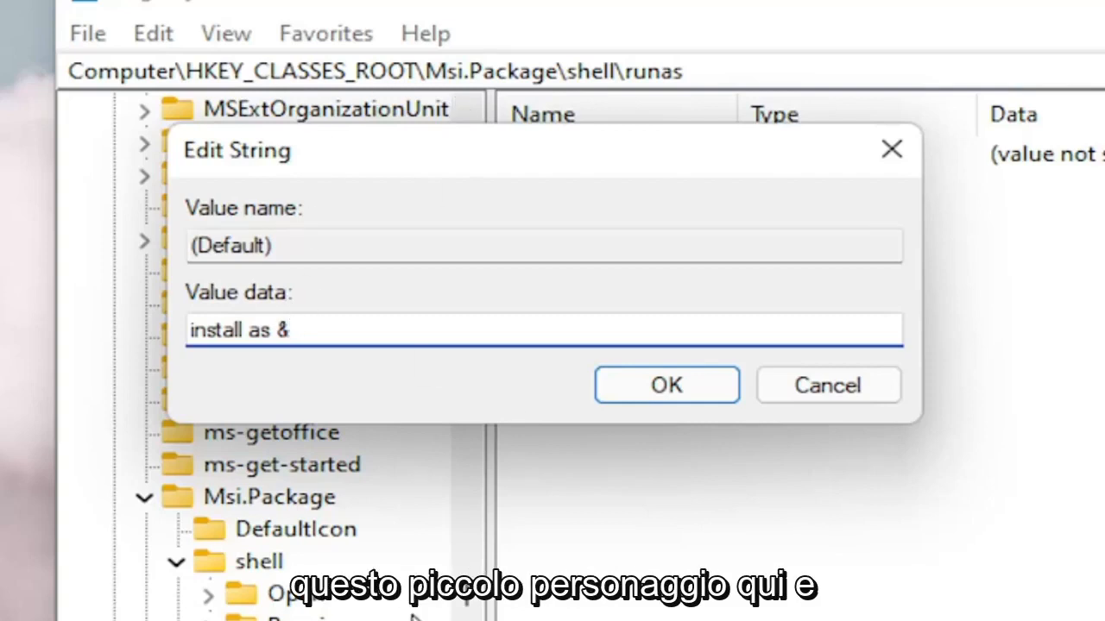
type("adminis")
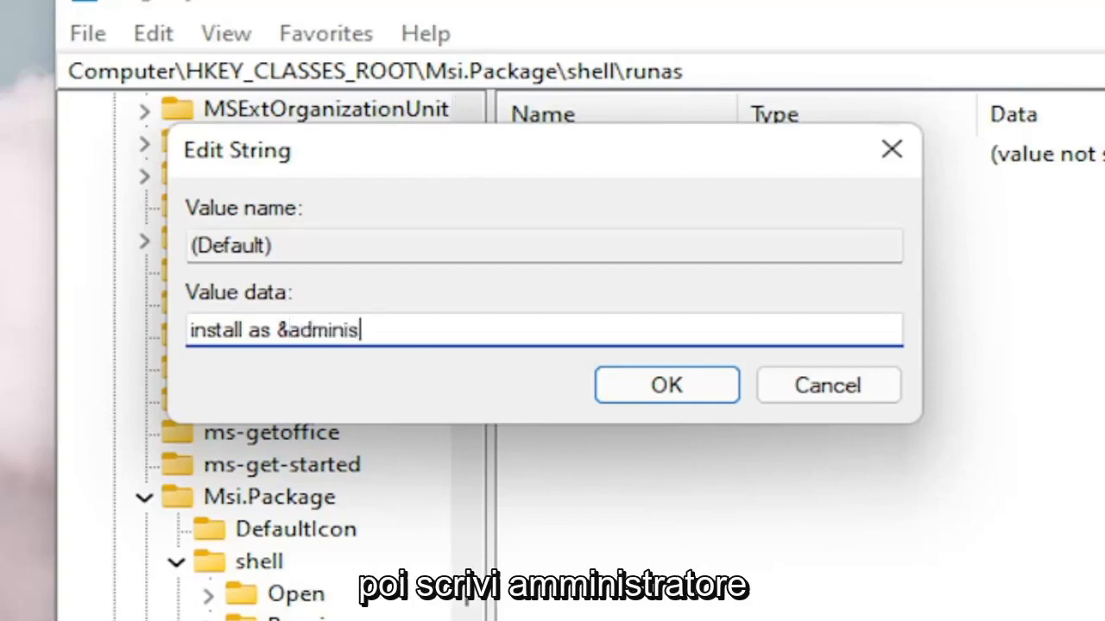
type("trator")
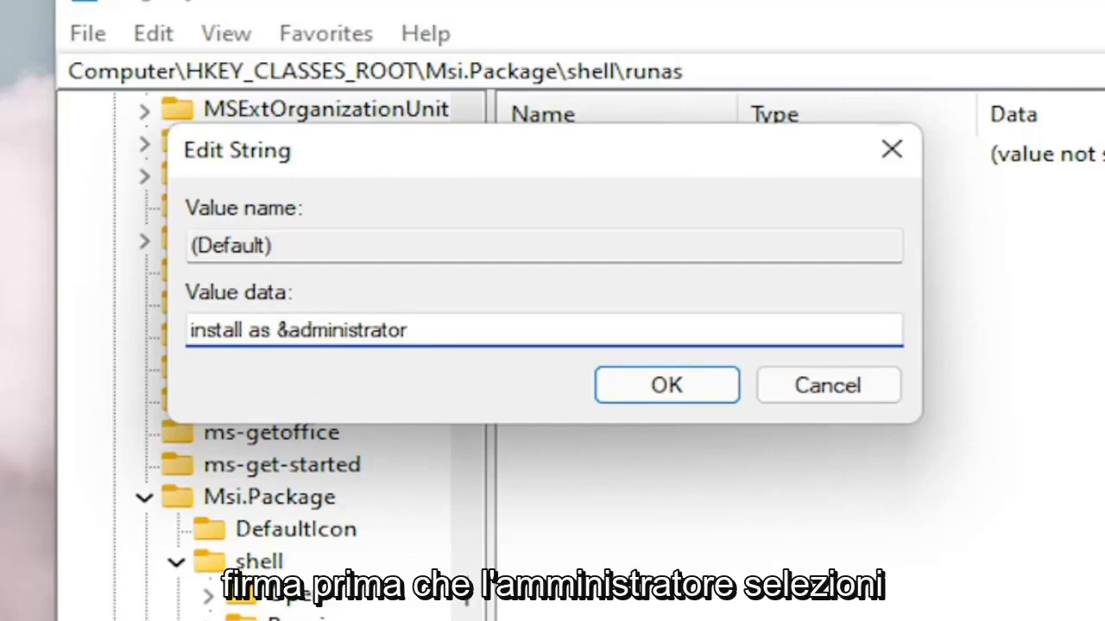
left_click(659, 393)
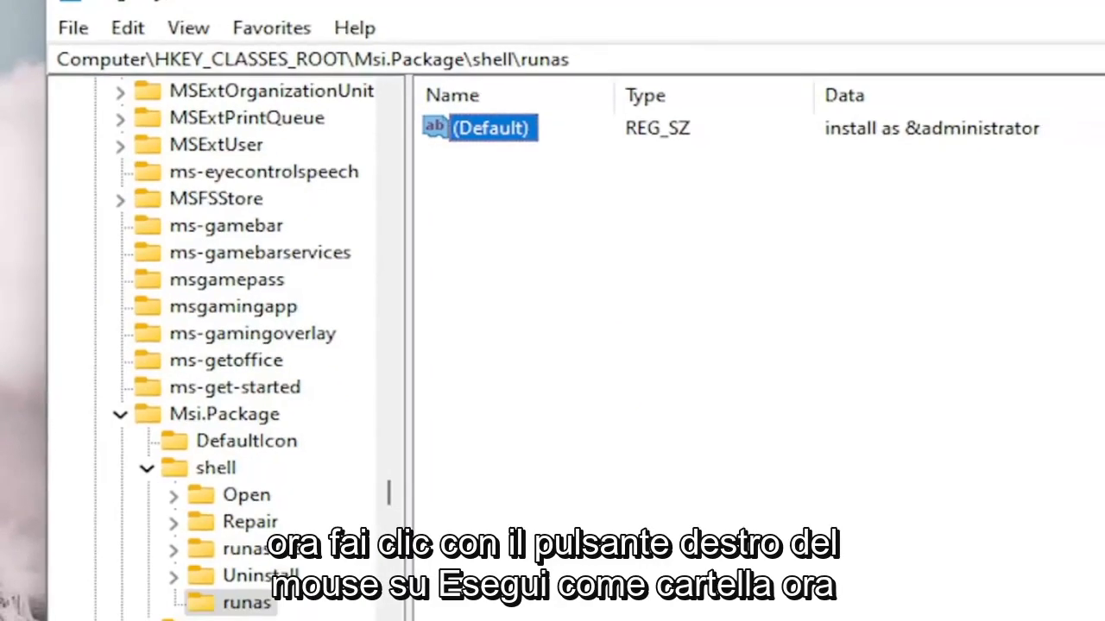
Step: Create a subkey named command under the runas key
left_click(253, 602)
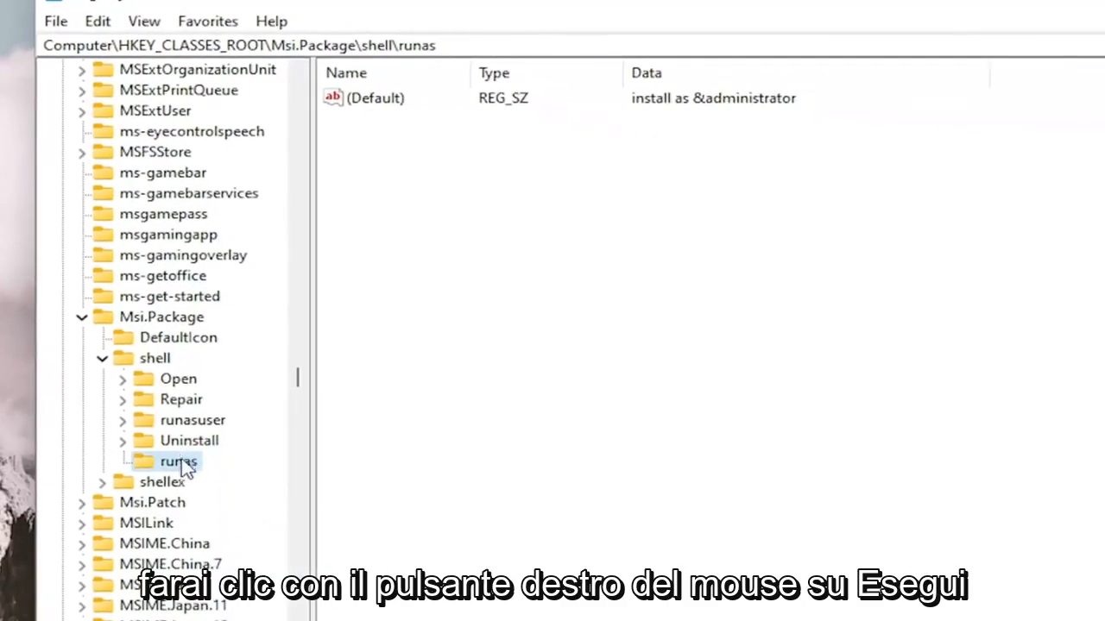
right_click(184, 465)
mouse_move(247, 508)
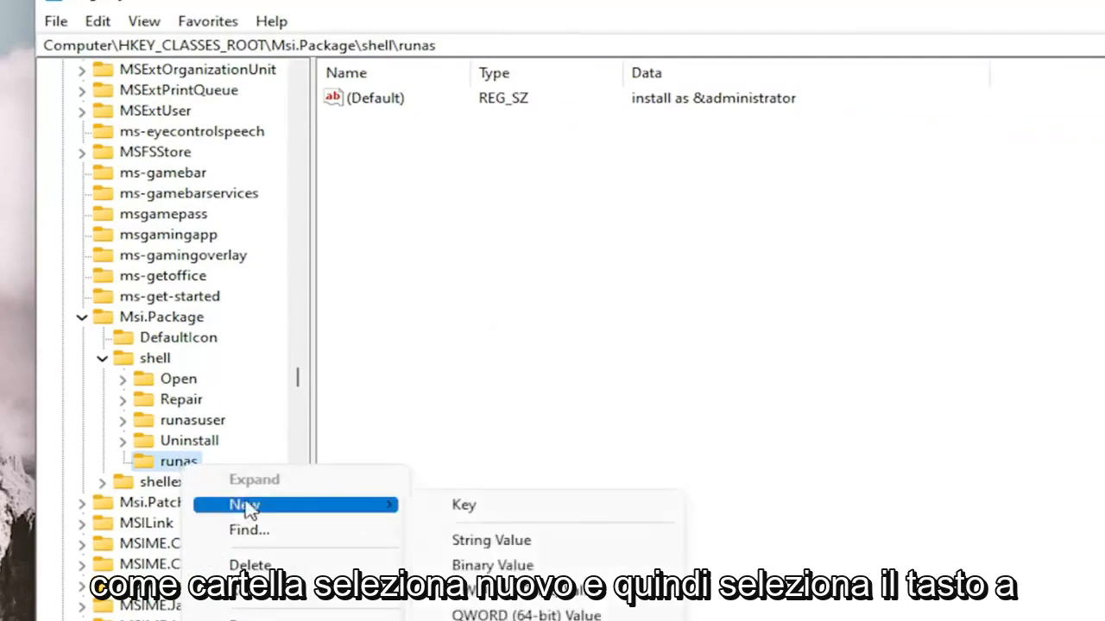
left_click(440, 506)
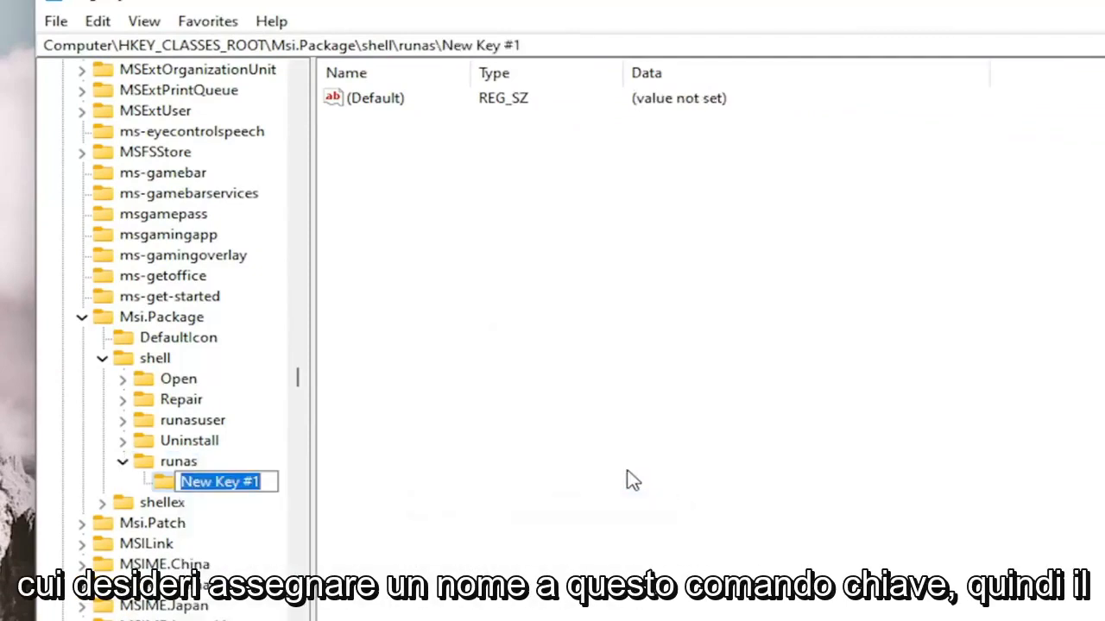
type("command")
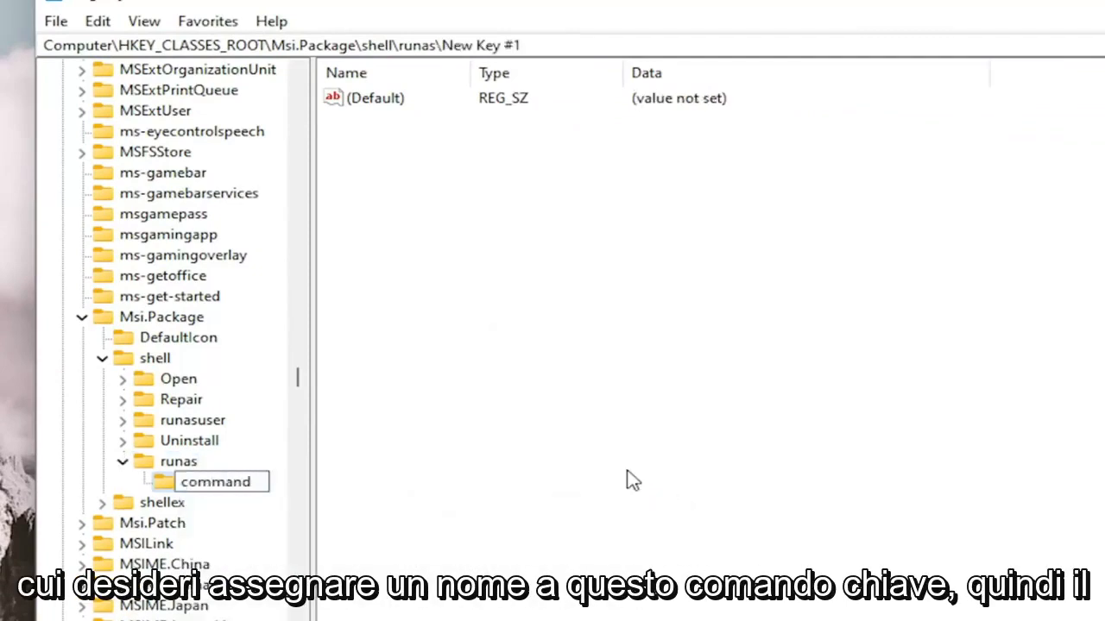
left_click(633, 480)
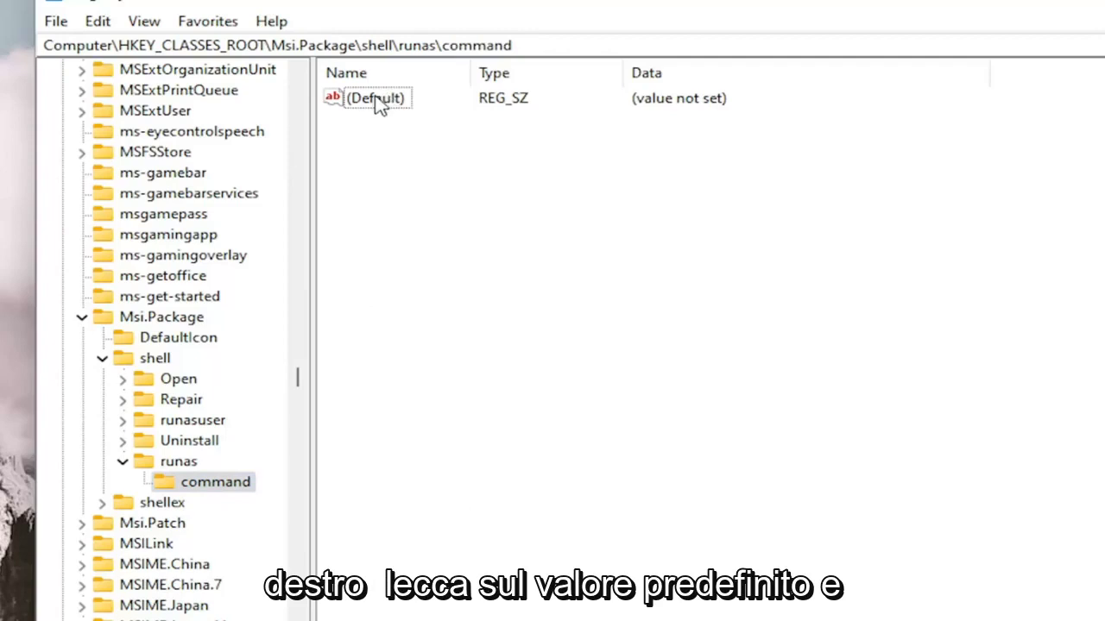
Step: Set the (Default) value data of the command key to the copied text msiexec /i "%1"
right_click(380, 102)
left_click(421, 114)
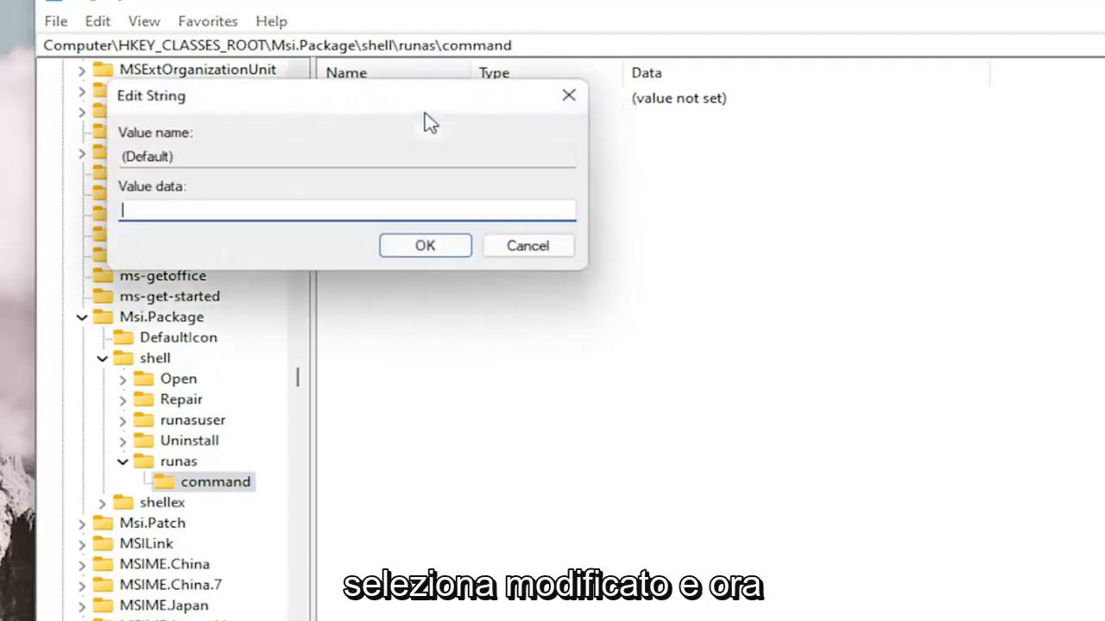
right_click(177, 216)
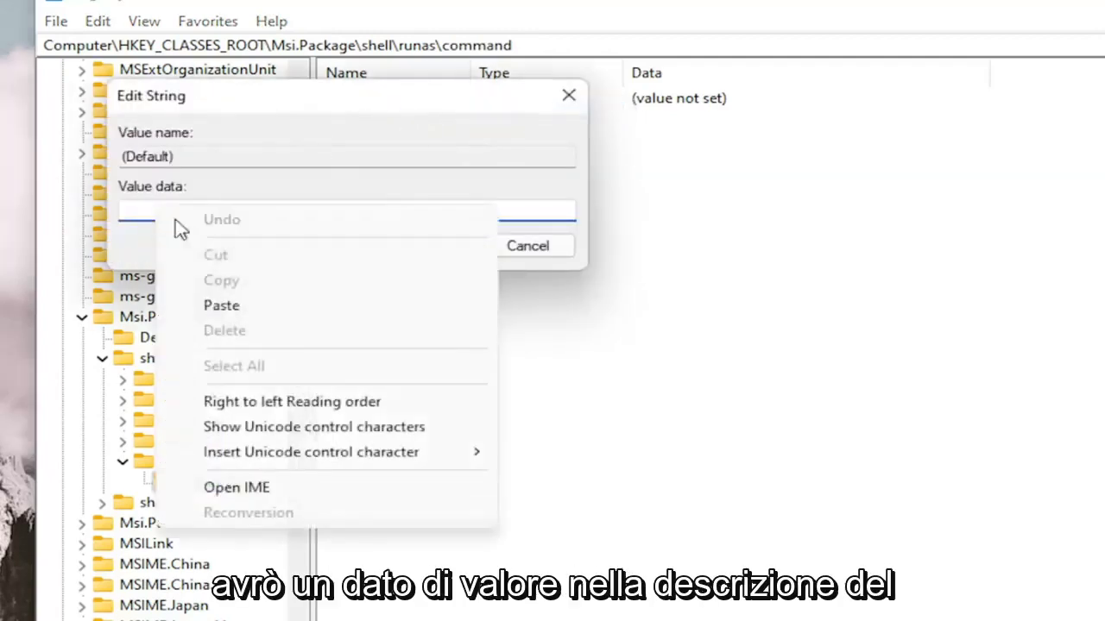
left_click(222, 320)
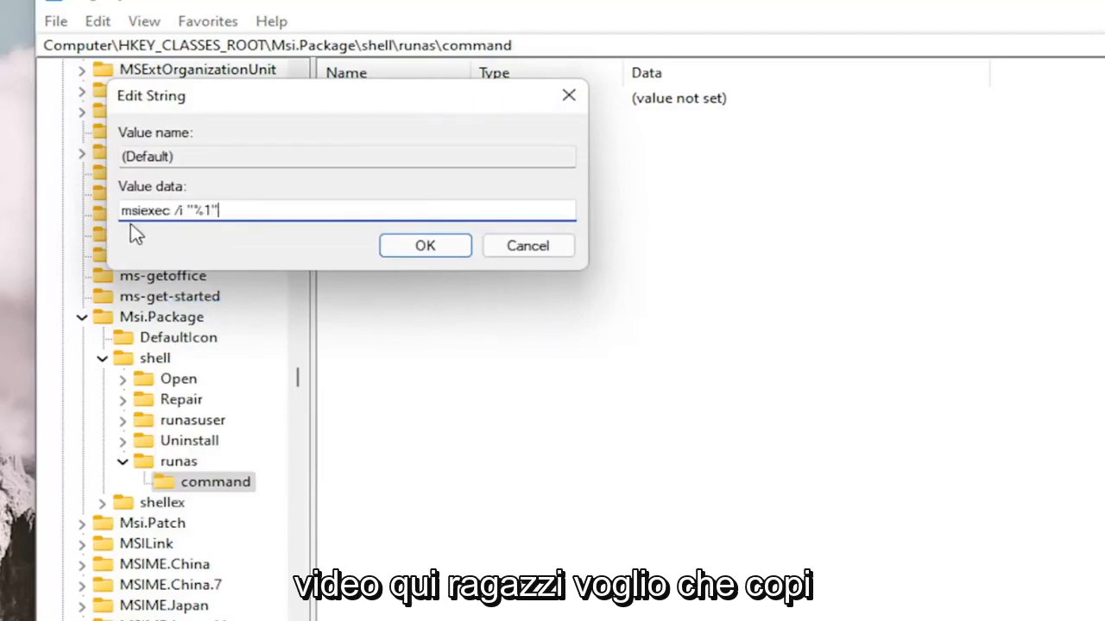
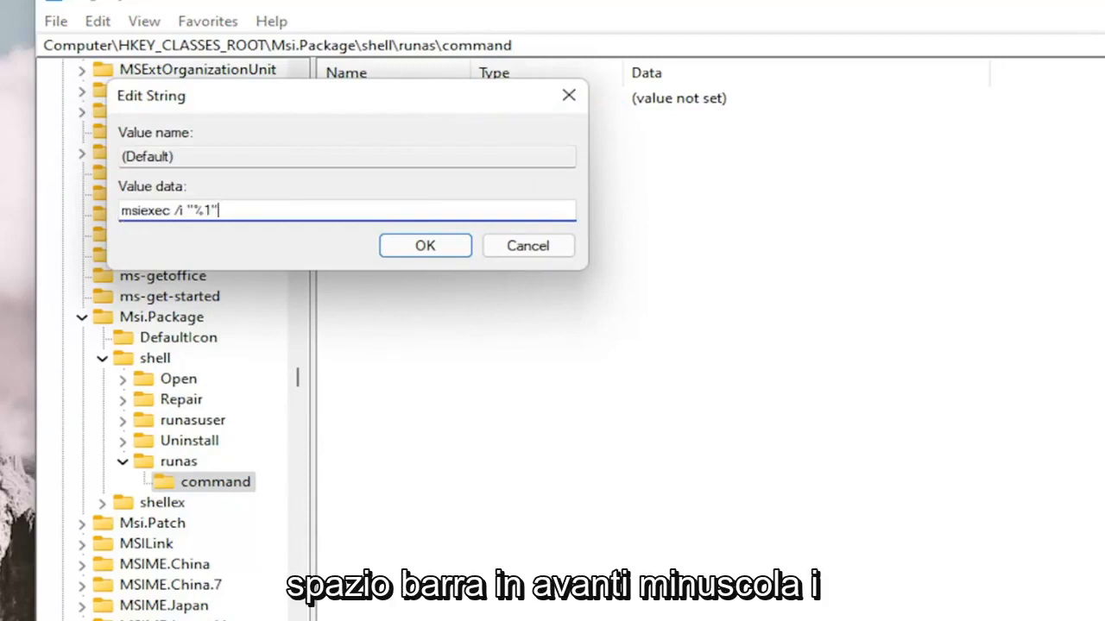
left_click(425, 245)
Step: Collapse the runas, shell, Msi.Package and HKEY_CLASSES_ROOT keys and close Registry Editor
left_click(122, 460)
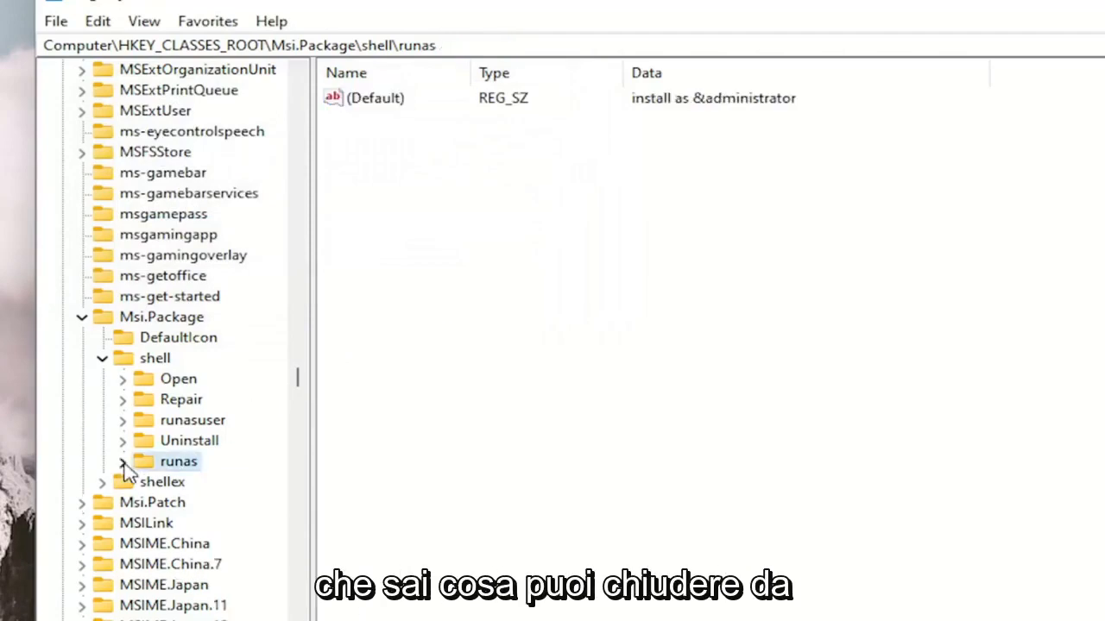
left_click(104, 358)
left_click(81, 317)
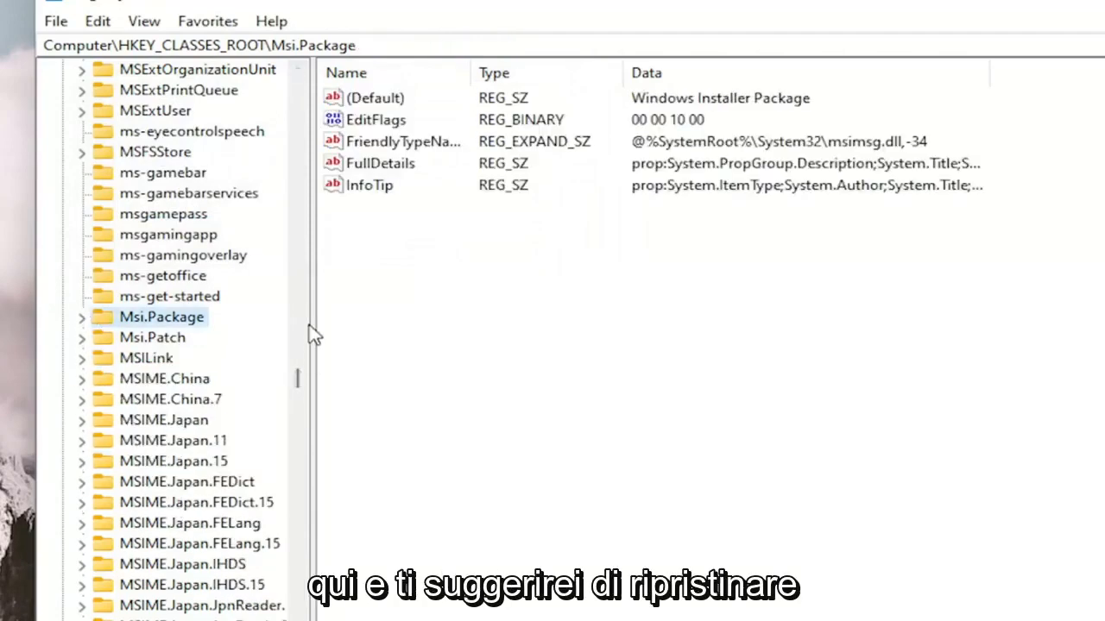
left_click_drag(298, 380, 317, 95)
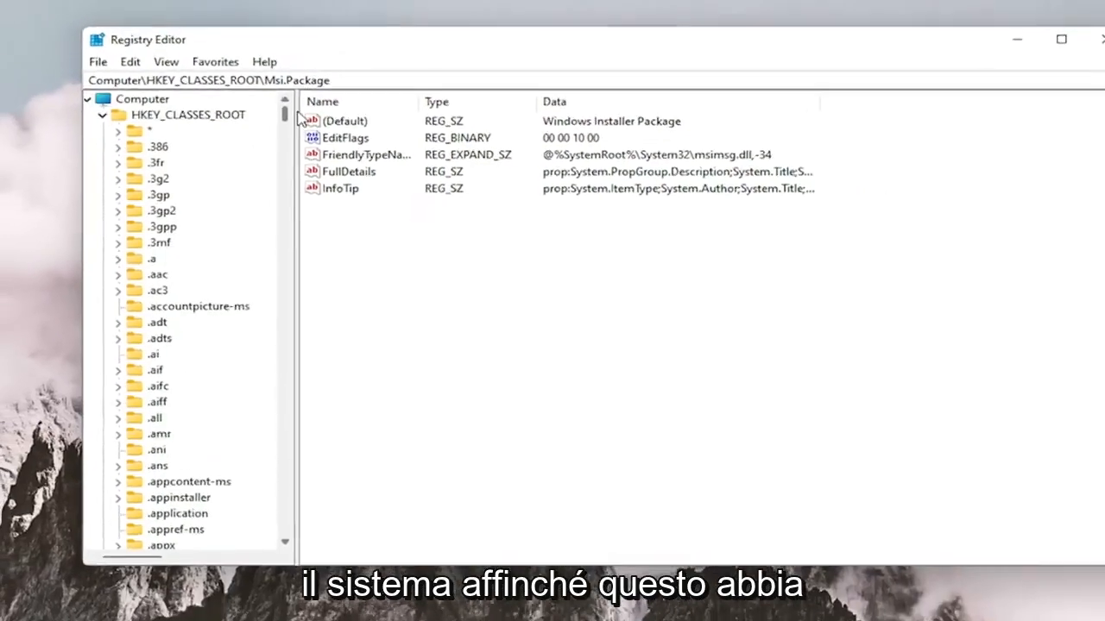
left_click(102, 115)
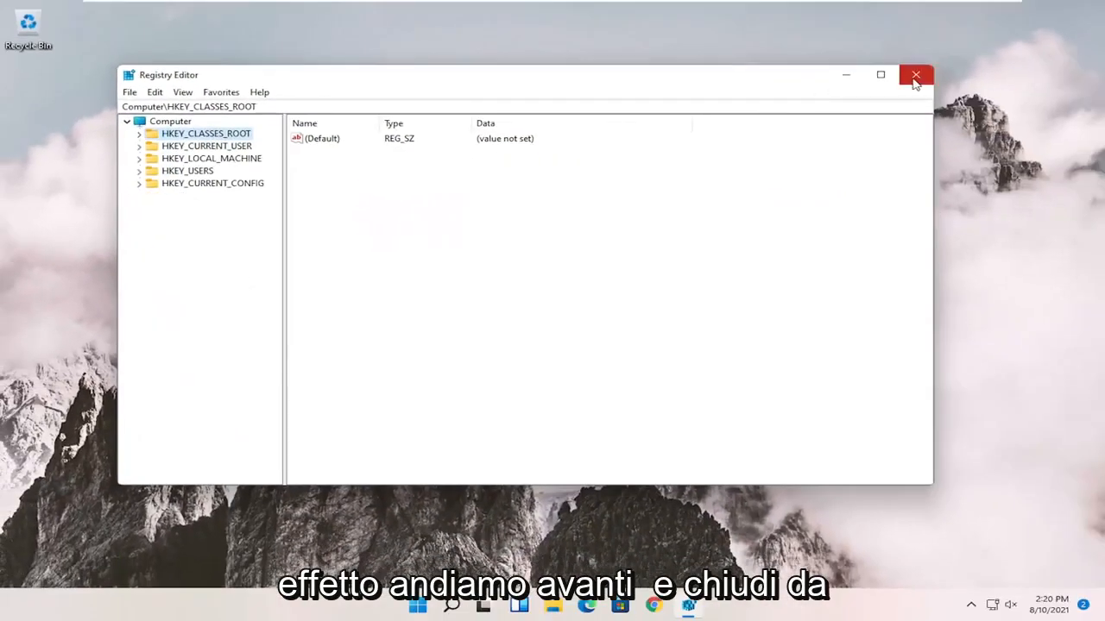
left_click(1096, 39)
Step: Restart the computer to apply the registry changes
right_click(432, 606)
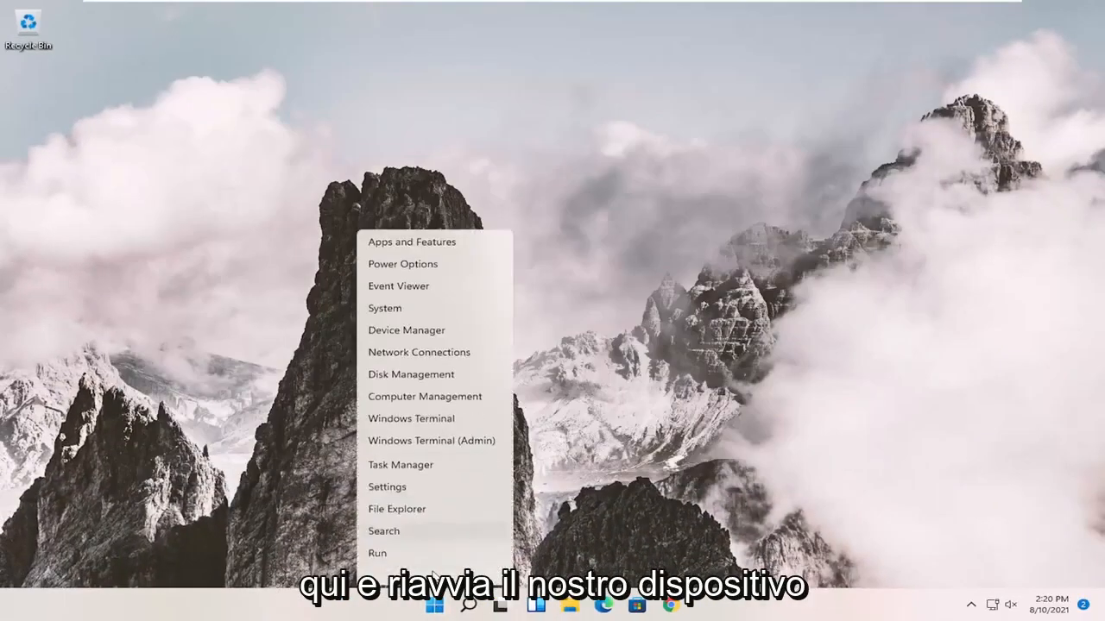
mouse_move(432, 554)
left_click(557, 573)
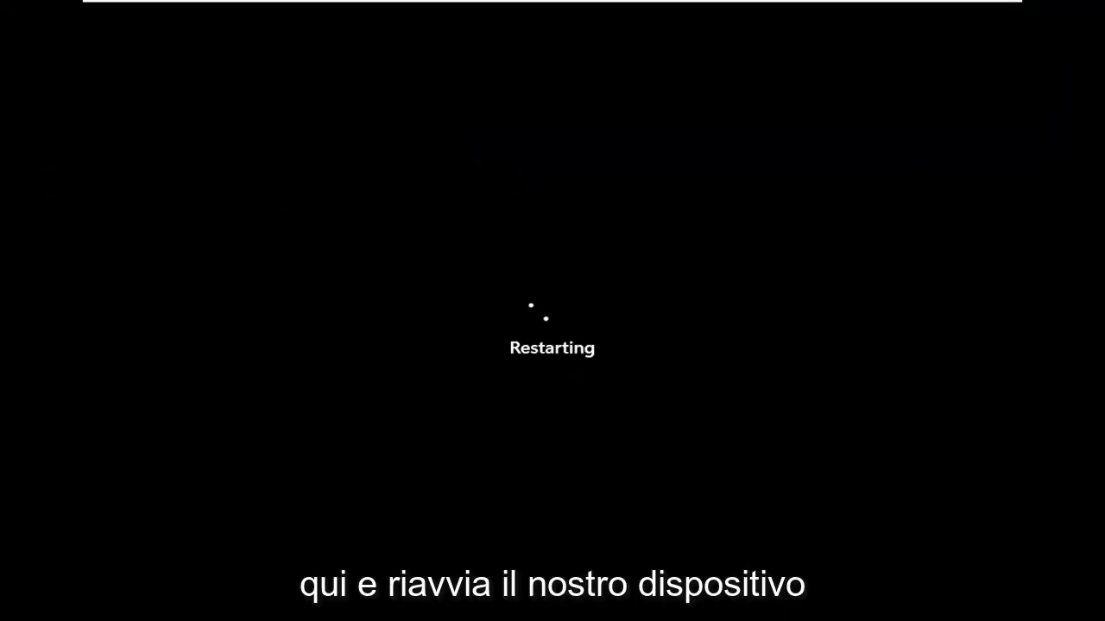